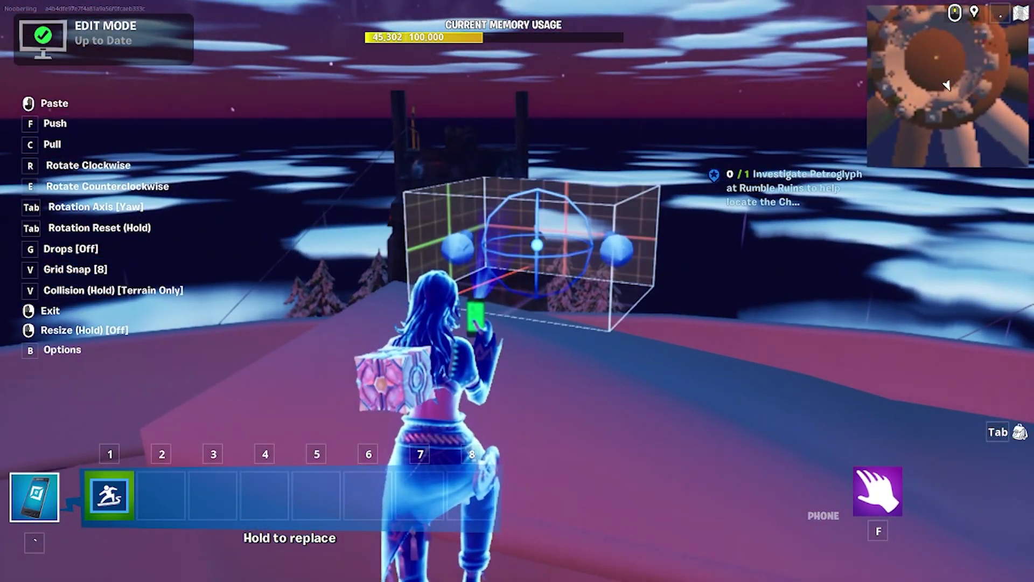
# - Exit placement, go to the Grind Rail Control Point at the orange rail's lower end, and set its Tangent Intensity to 1500
pyautogui.rightClick(517, 291)
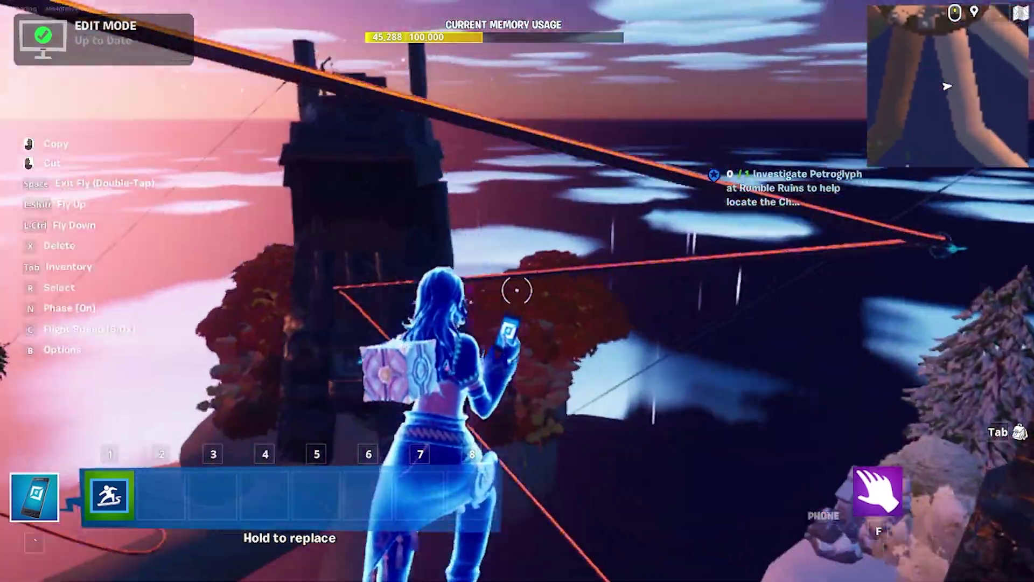
pyautogui.press('w')
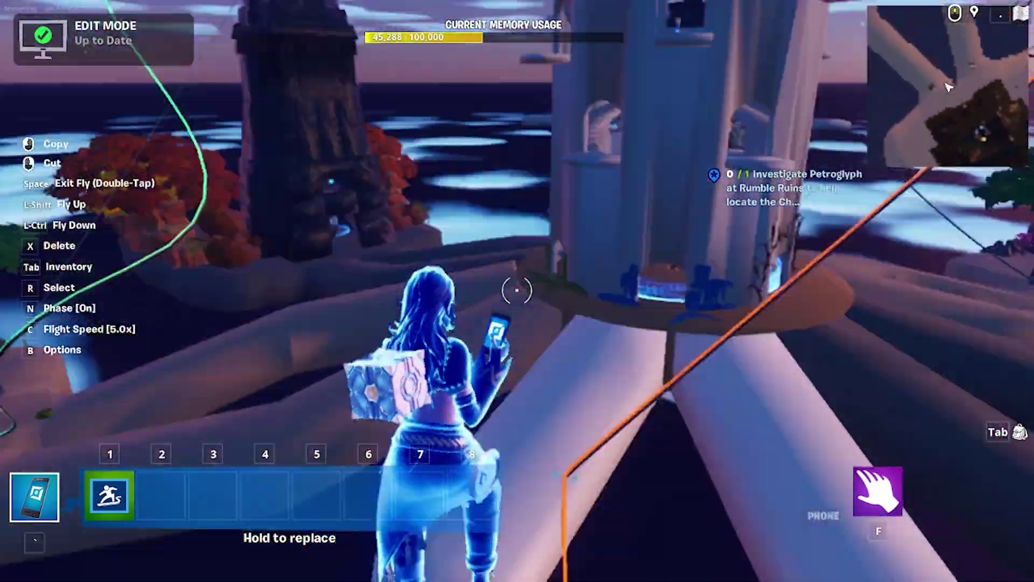
pyautogui.press('w')
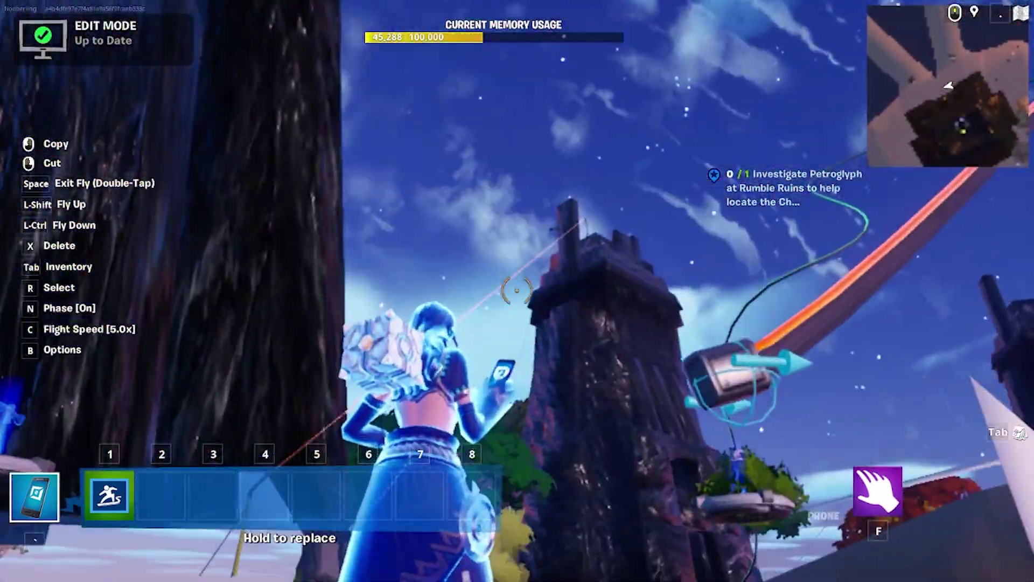
pyautogui.press('w')
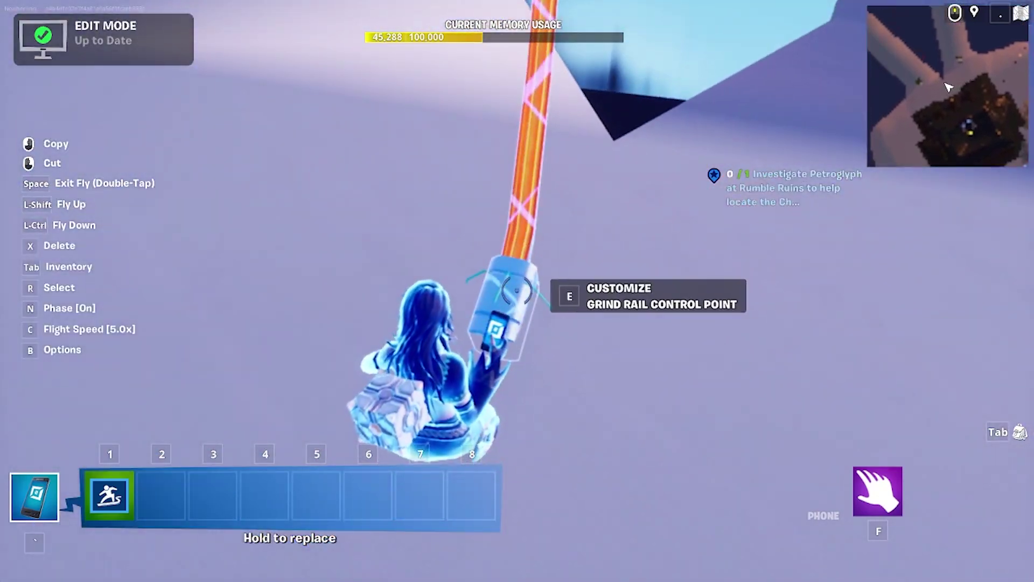
pyautogui.press('e')
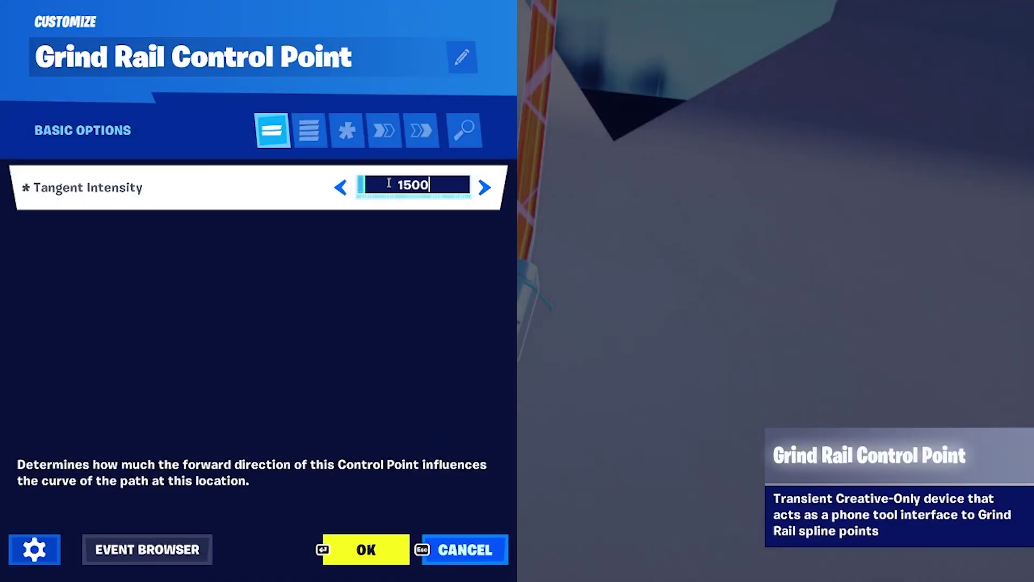
pyautogui.write('1500')
pyautogui.press('Return')
pyautogui.click(367, 549)
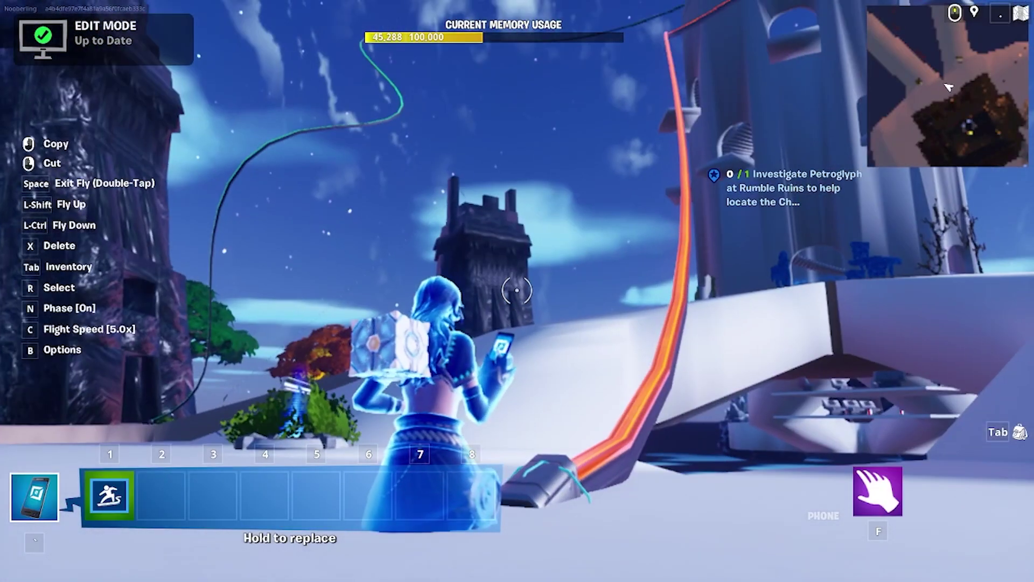
# - Set the Tangent Intensity of Grind Rail Control Point11, at the rail's next sharp bend, to 1500
pyautogui.press('w')
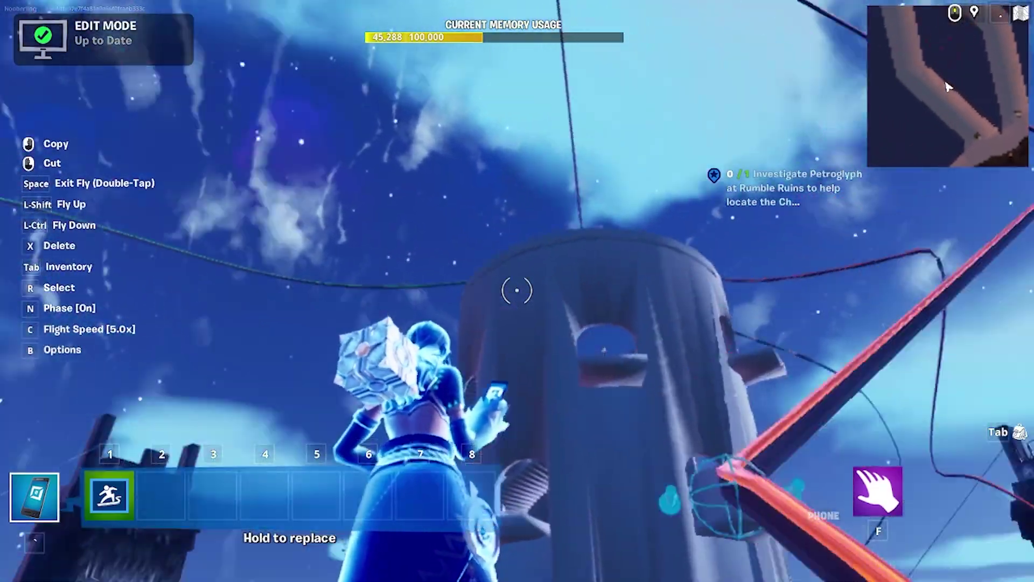
pyautogui.press('w')
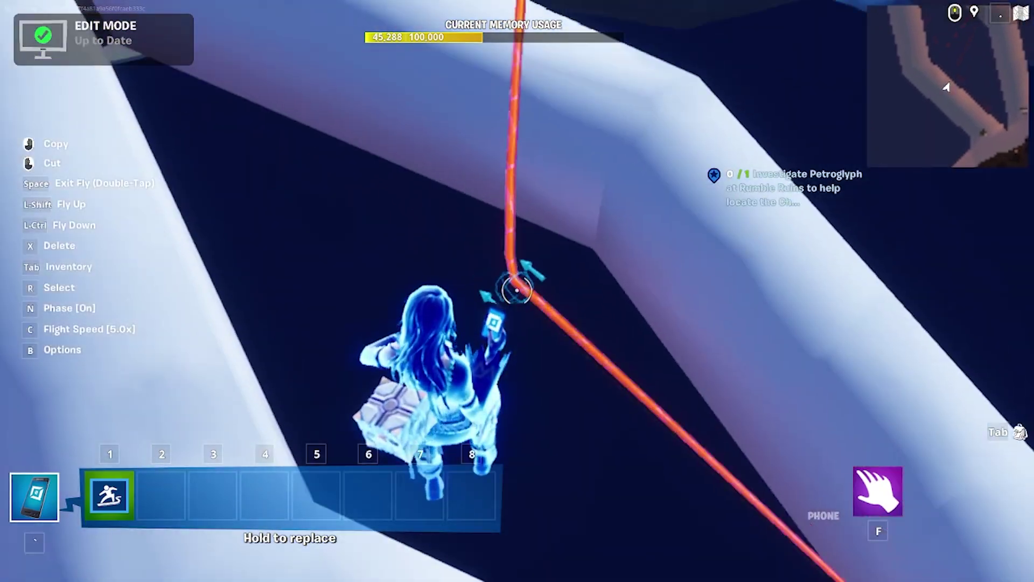
pyautogui.press('w')
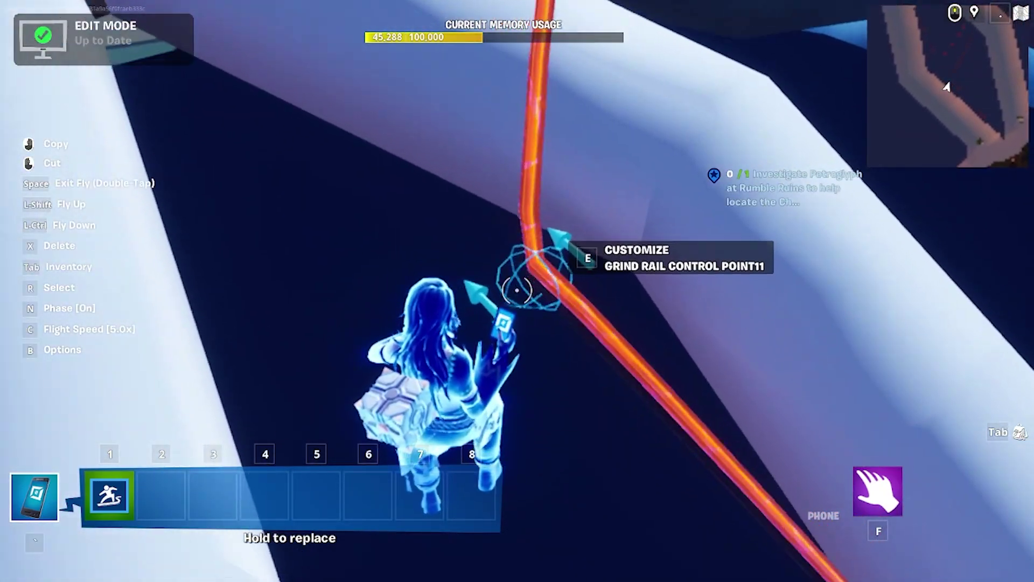
pyautogui.press('w')
pyautogui.press('s')
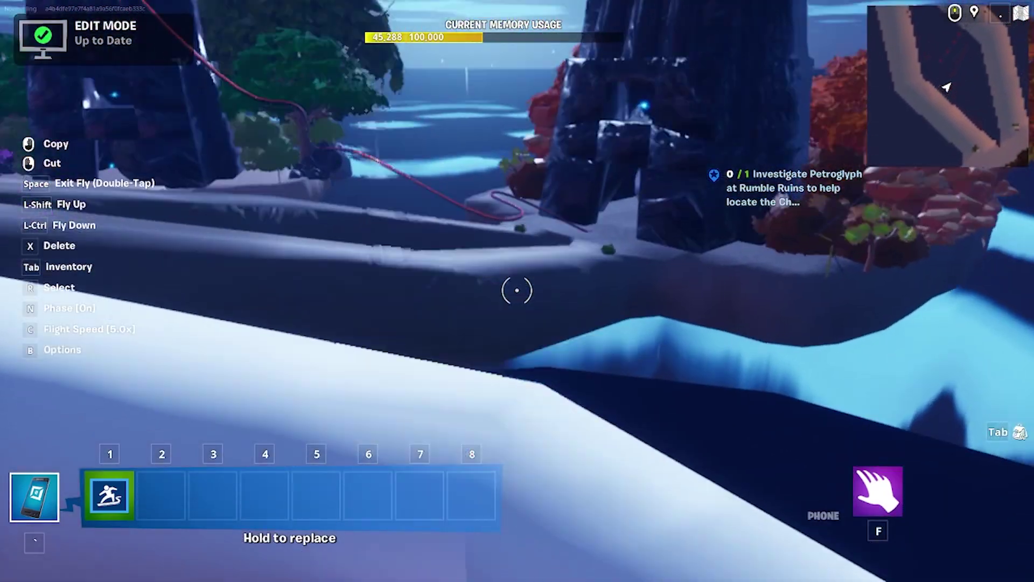
pyautogui.press('w')
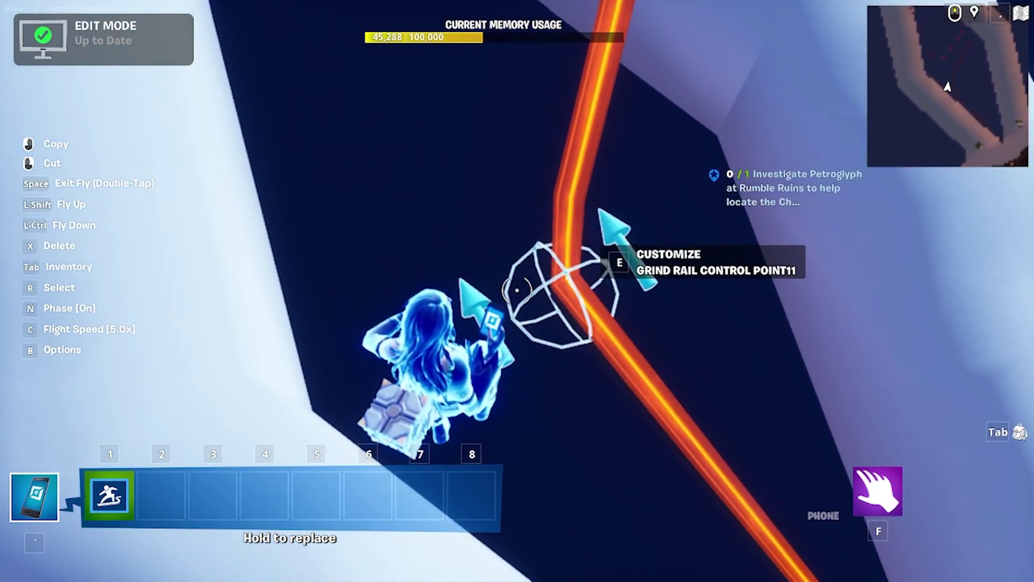
pyautogui.press('e')
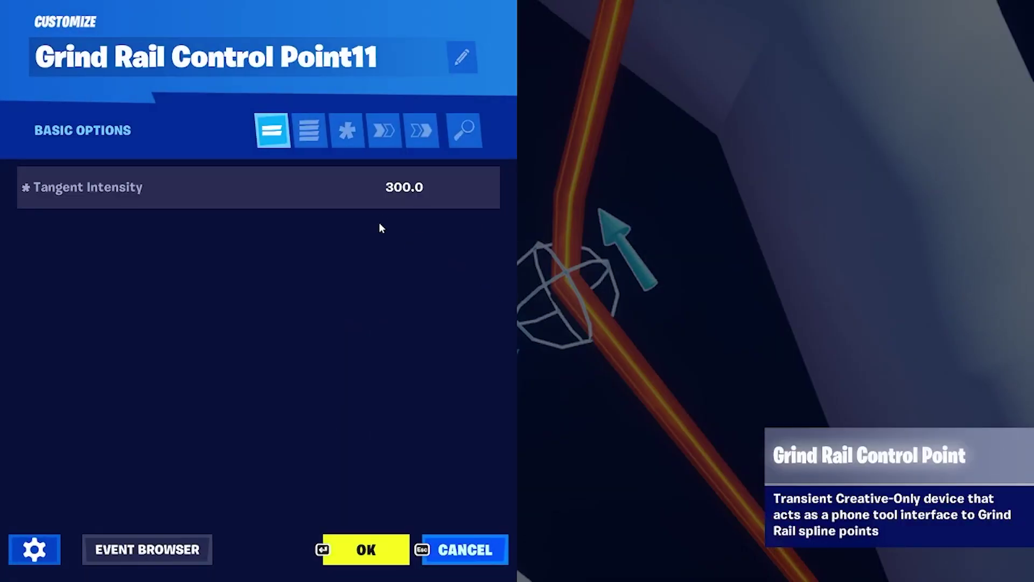
pyautogui.click(380, 195)
pyautogui.write('1500')
pyautogui.press('Return')
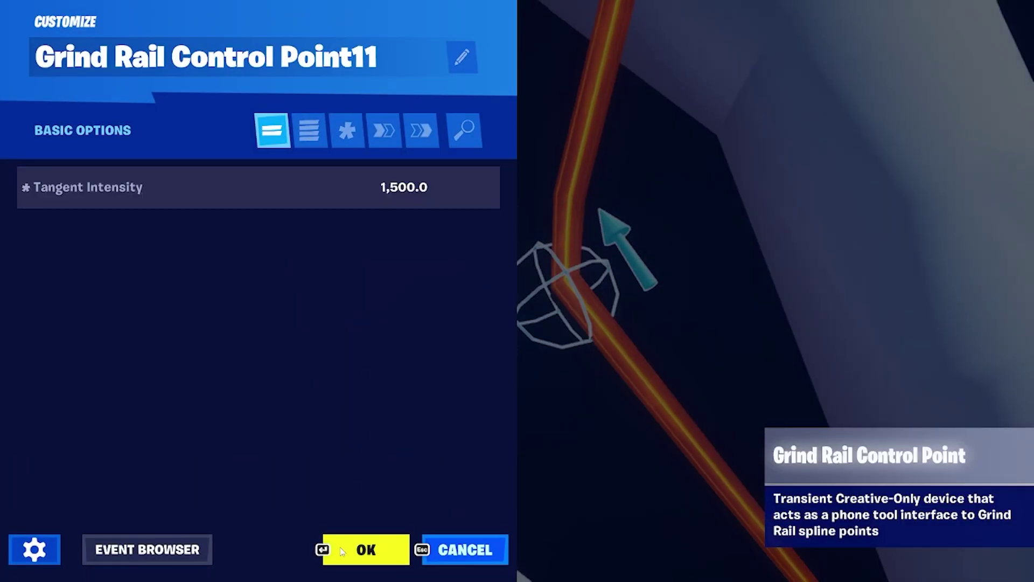
pyautogui.press('Return')
# - Change the Tangent Intensity of Grind Rail Control Point12, at the following bend of the orange rail
pyautogui.press('w')
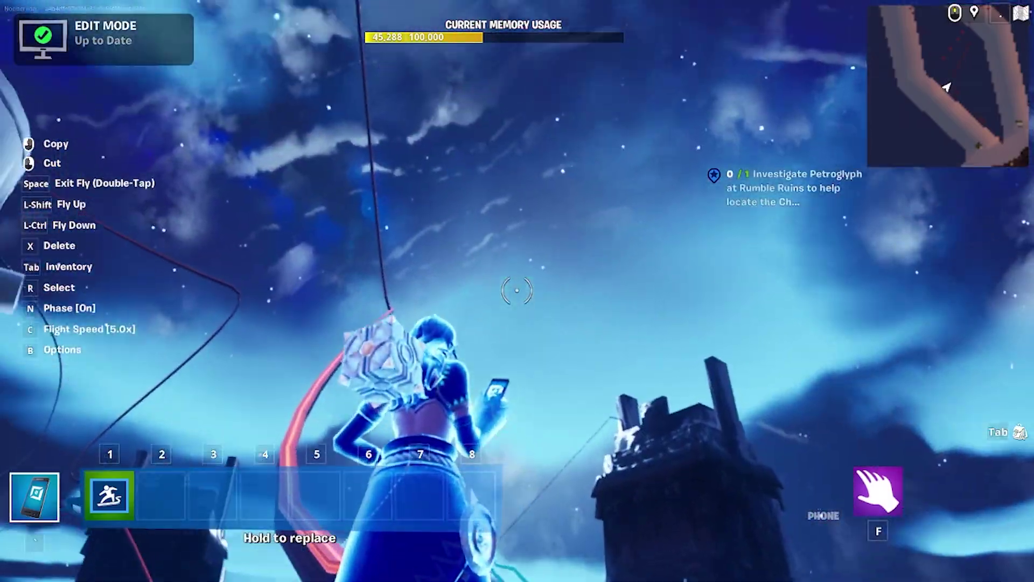
pyautogui.press('d')
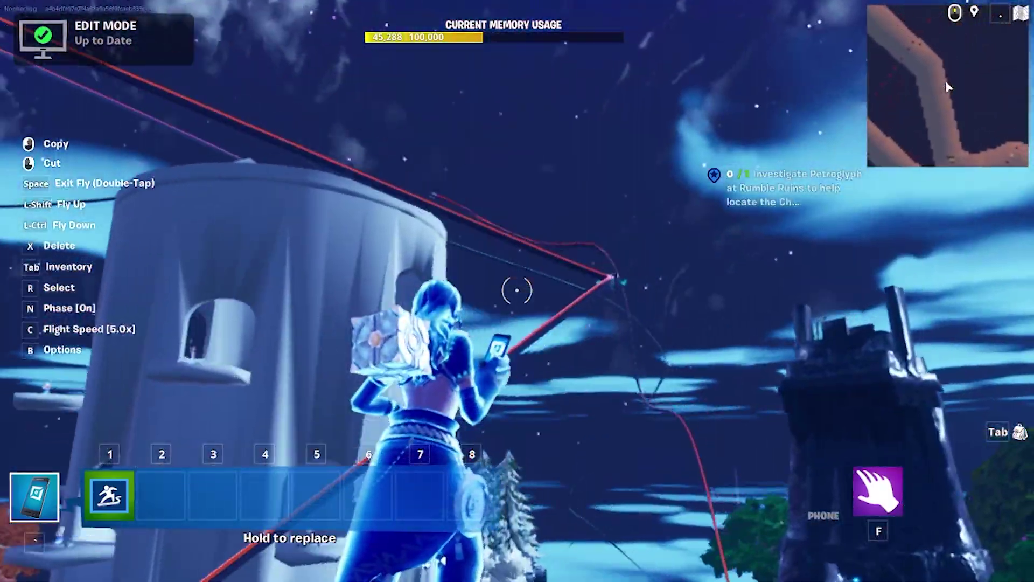
pyautogui.press('d')
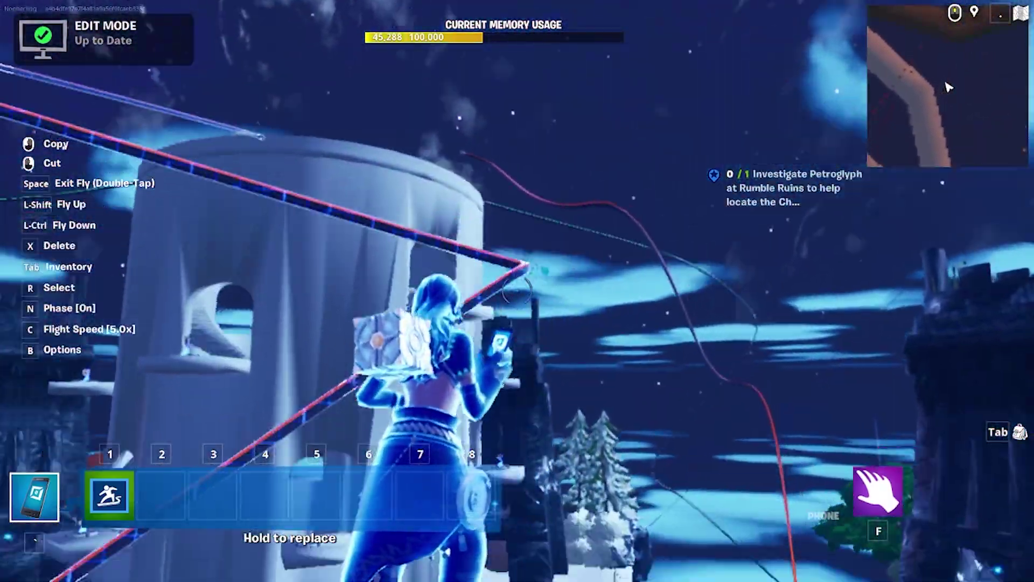
pyautogui.press('w')
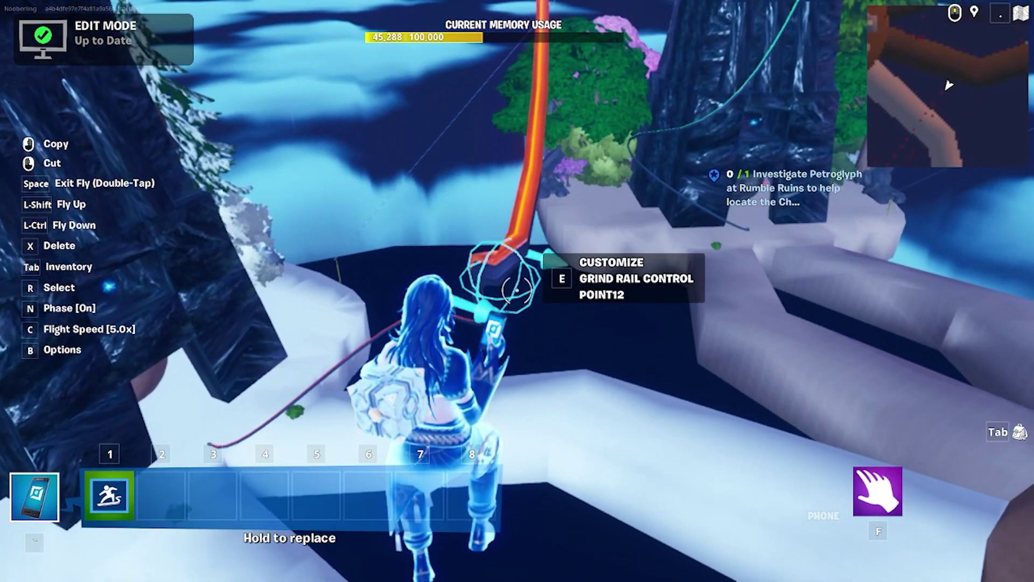
pyautogui.press('e')
pyautogui.click(425, 195)
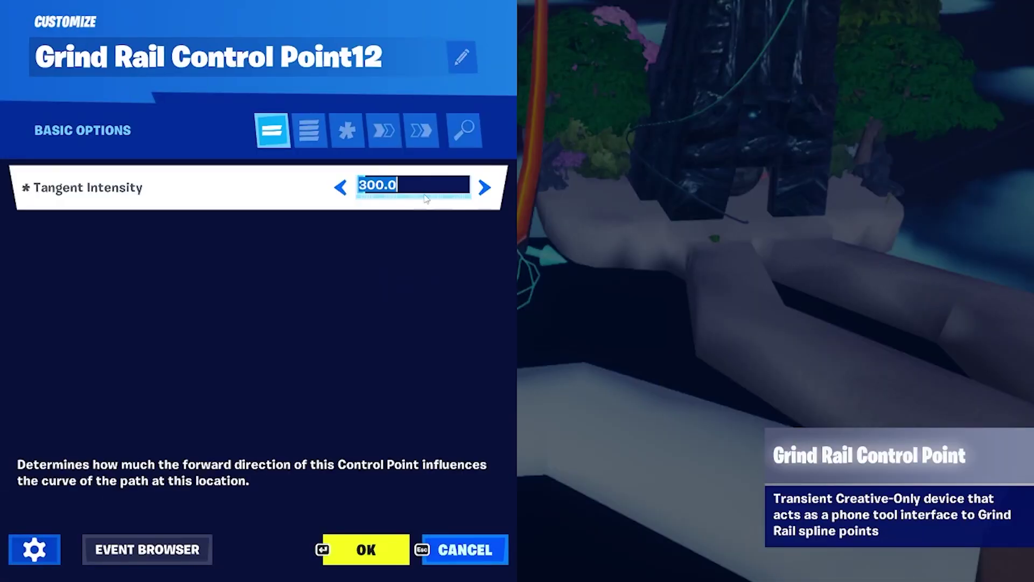
pyautogui.write('0')
pyautogui.press('Return')
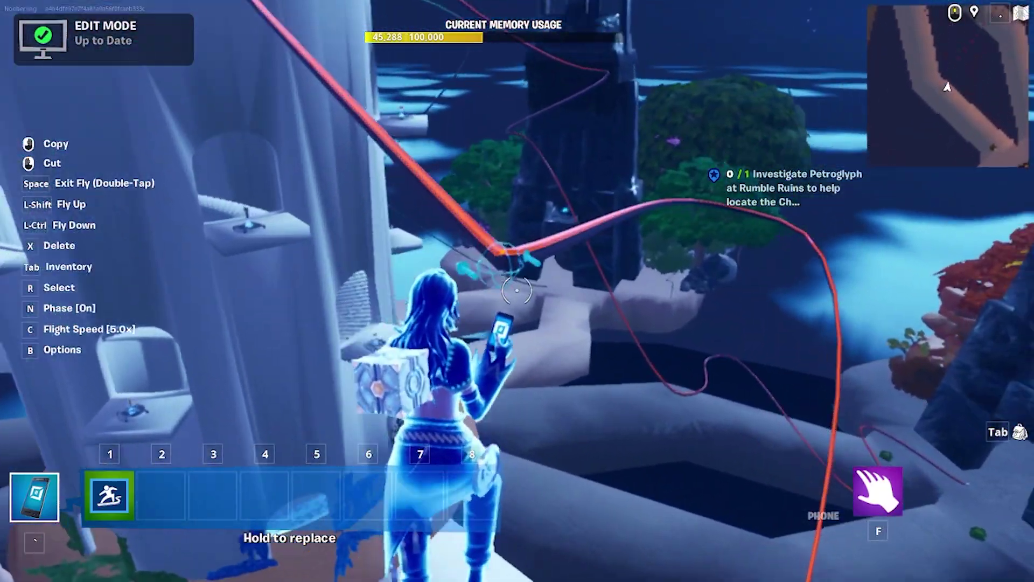
# - Set the Tangent Intensity of Grind Rail Control Point13, at the bend beside the central tower, to 1500
pyautogui.press('e')
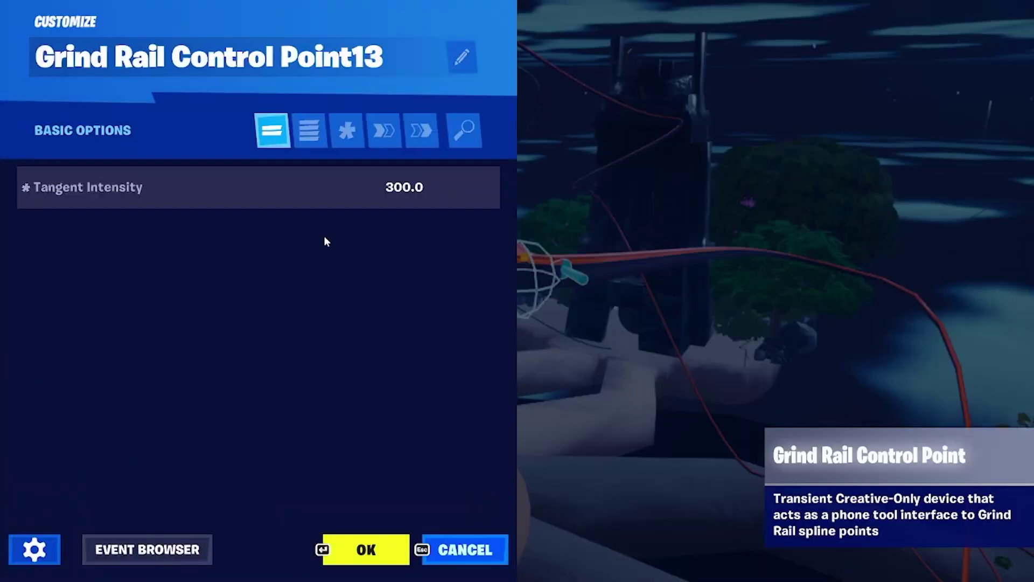
pyautogui.click(404, 187)
pyautogui.write('1500')
pyautogui.press('Return')
pyautogui.click(368, 550)
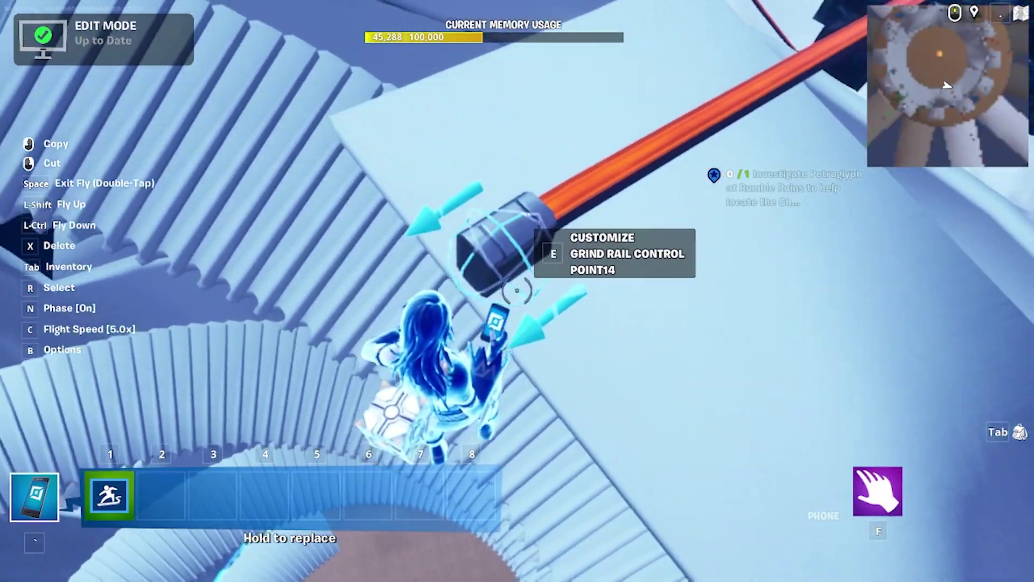
# - Pick up the rail's end control point on top of the central tower and place it again with a new orientation
pyautogui.click(517, 291)
pyautogui.press('w')
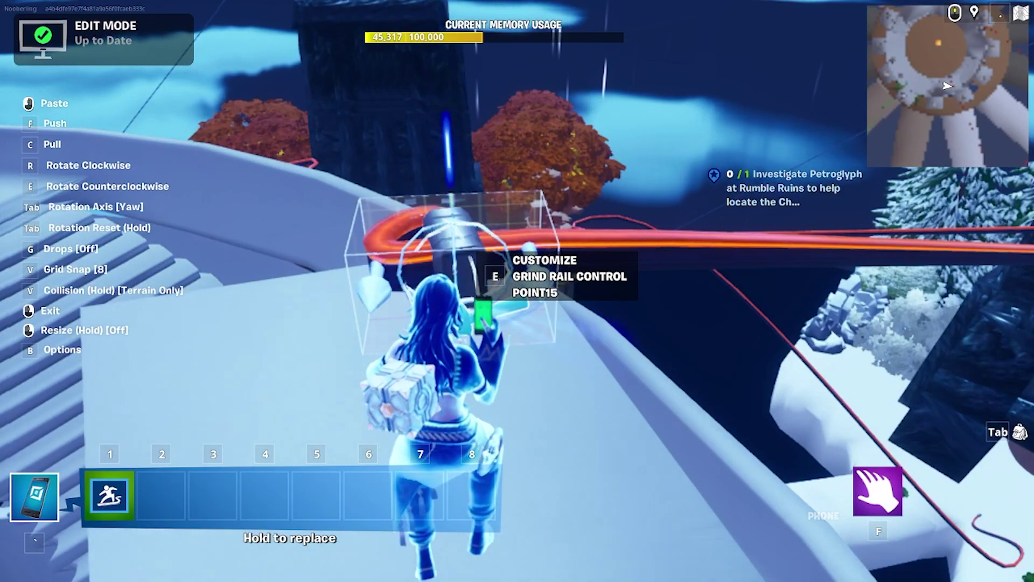
pyautogui.click(517, 291)
pyautogui.rightClick(517, 291)
pyautogui.click(517, 291)
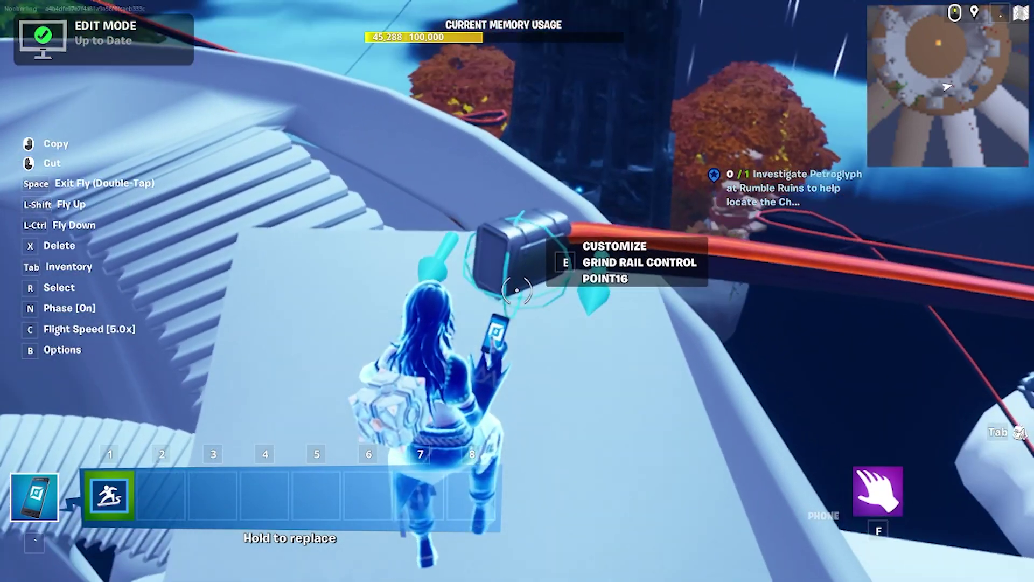
# - Raise the Tangent Intensity of Grind Rail Control Point16 at the rail's end on the tower top
pyautogui.press('e')
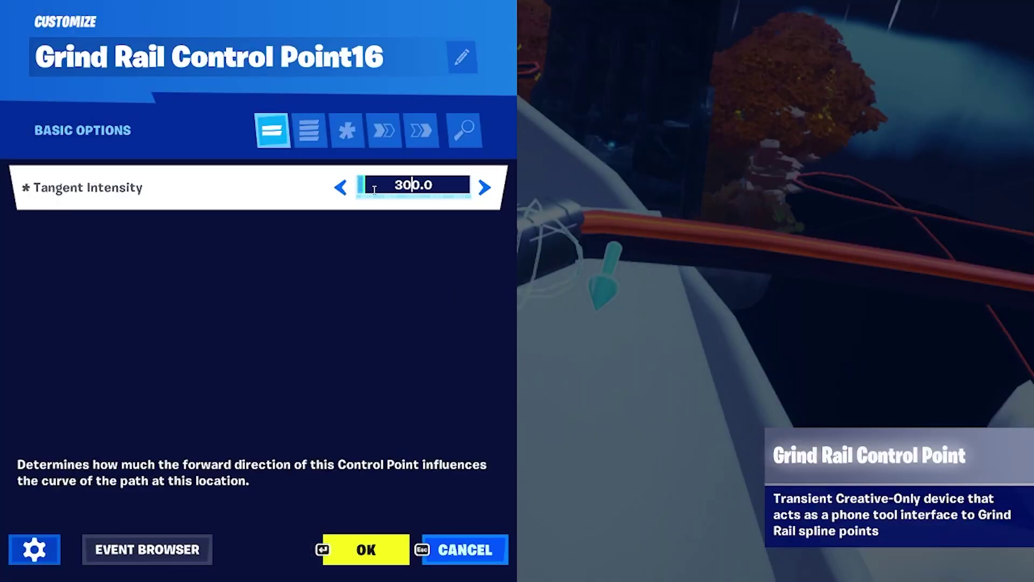
pyautogui.click(460, 183)
pyautogui.write('15')
pyautogui.press('Return')
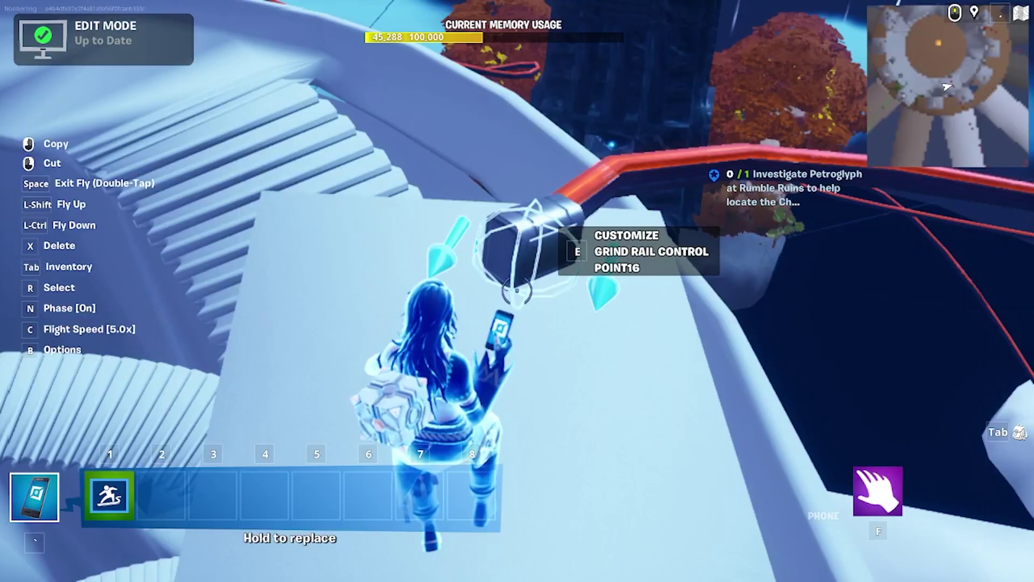
# - Leave fly mode at the orange grind rail and ride along it to test its curves
pyautogui.press('w')
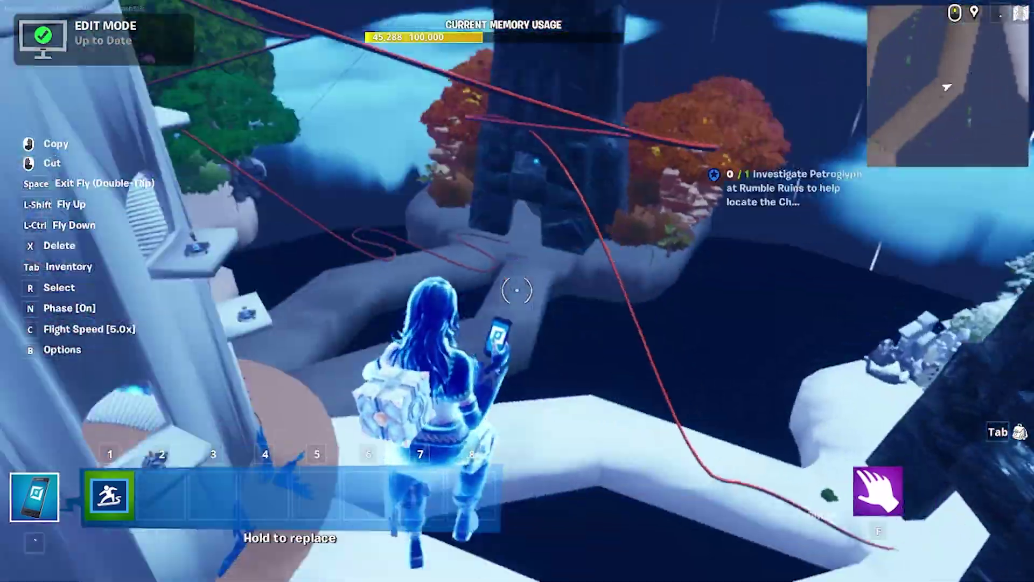
pyautogui.press('space')
pyautogui.press('space')
pyautogui.press('w')
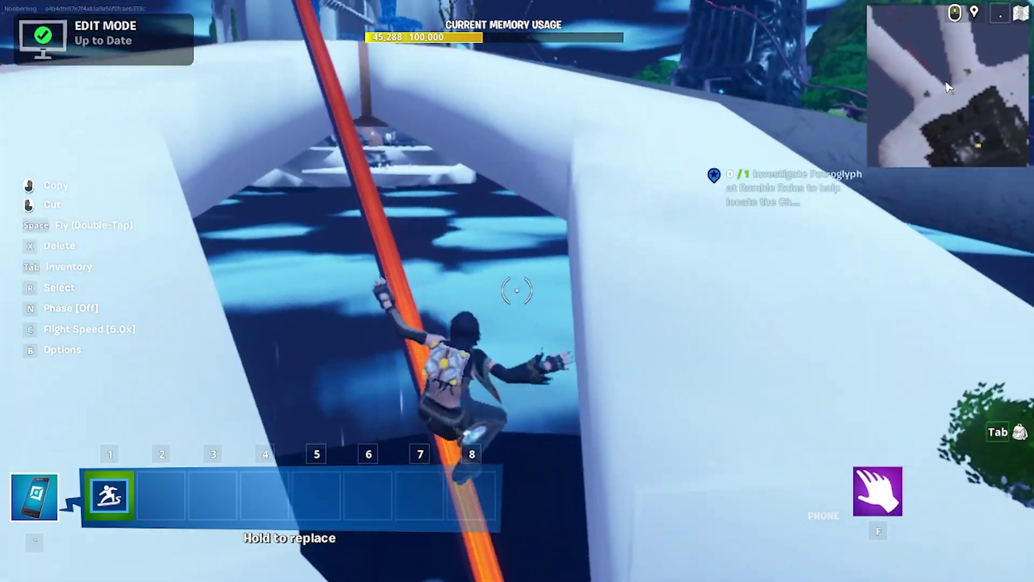
pyautogui.press('f')
pyautogui.press('w')
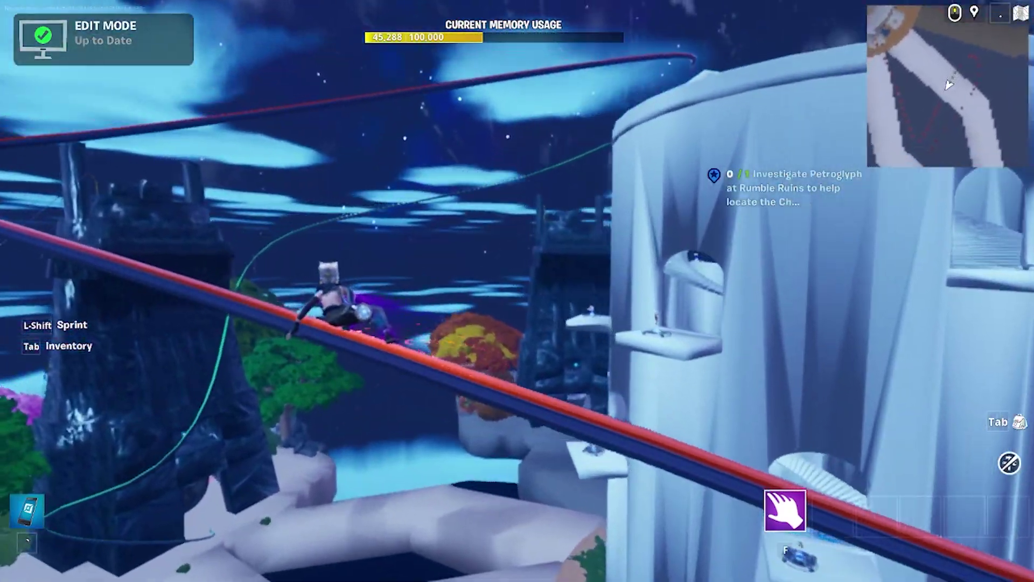
pyautogui.press('shift')
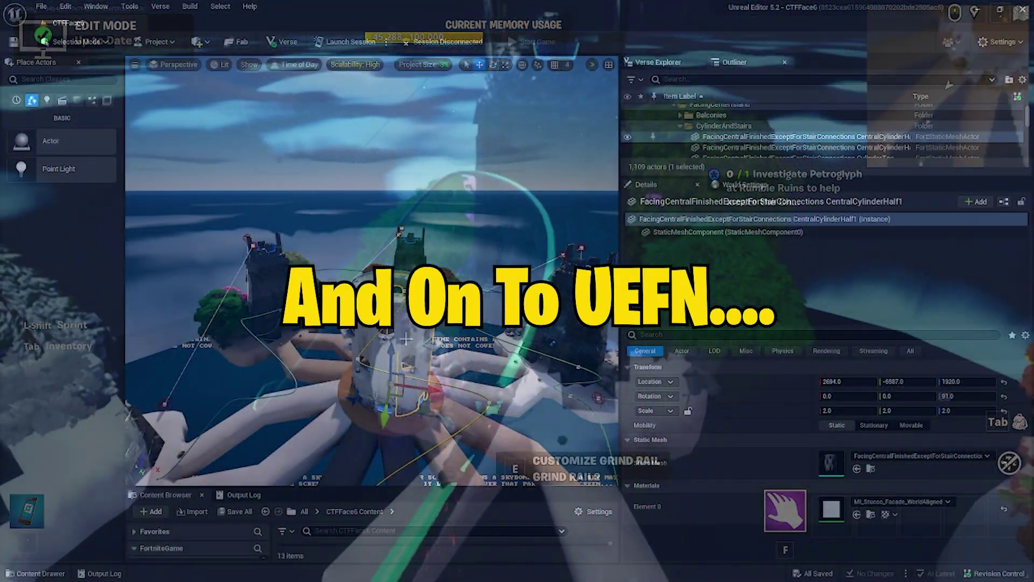
# - Switch to Unreal Editor for Fortnite and select Grind Rail6 in the CTFFace6 level
pyautogui.scroll(10, 407, 343)
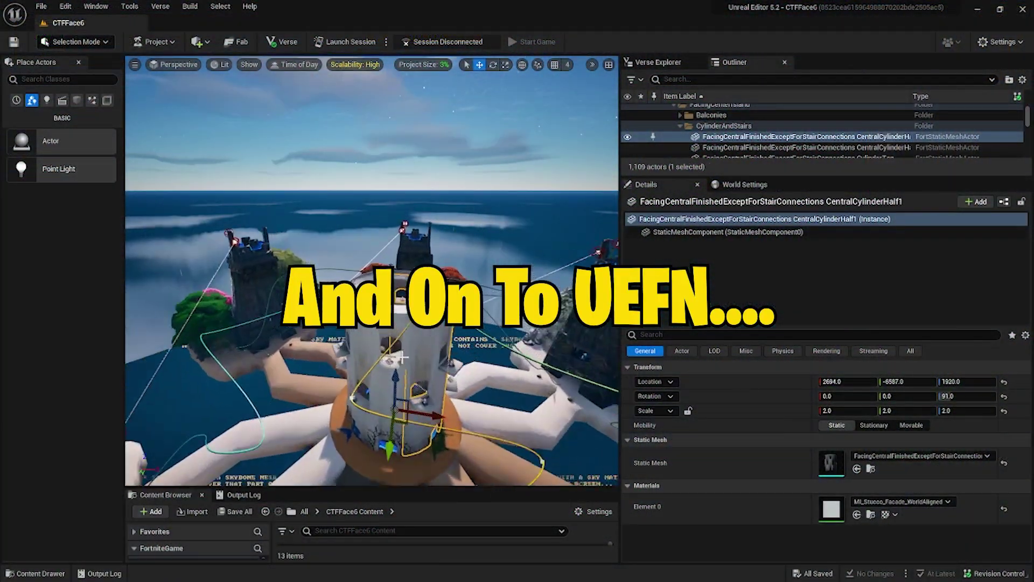
pyautogui.moveTo(416, 360); pyautogui.dragTo(416, 359, button='right')
pyautogui.click(306, 362)
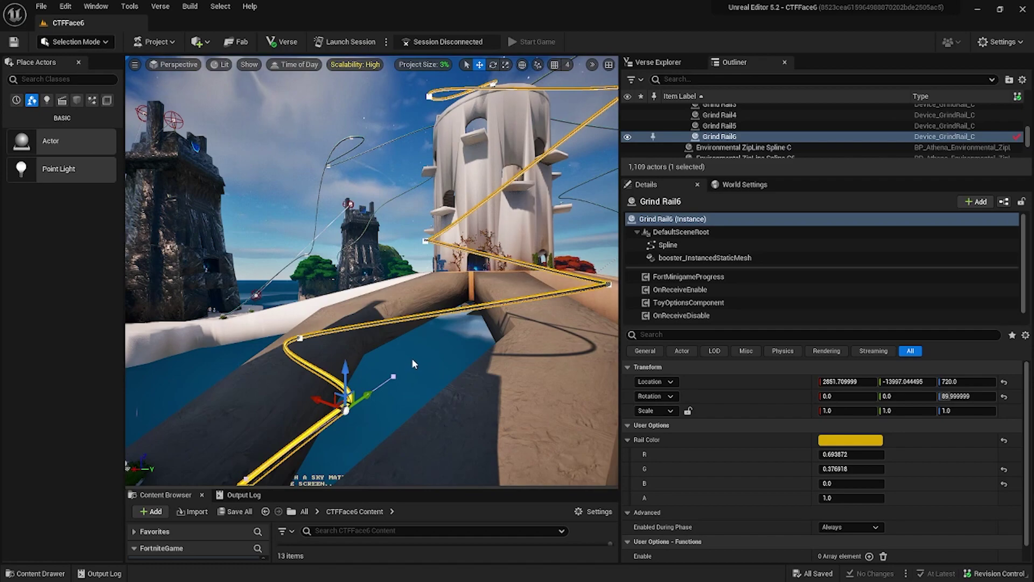
# - Move the spline point in Grind Rail6's low dip near the cave and the point on its neighbouring crest slightly
pyautogui.moveTo(403, 362)
pyautogui.mouseDown(button='right')
pyautogui.moveTo(280, 366)
pyautogui.moveTo(323, 351)
pyautogui.moveTo(291, 361)
pyautogui.moveTo(404, 362)
pyautogui.mouseUp(button='right')
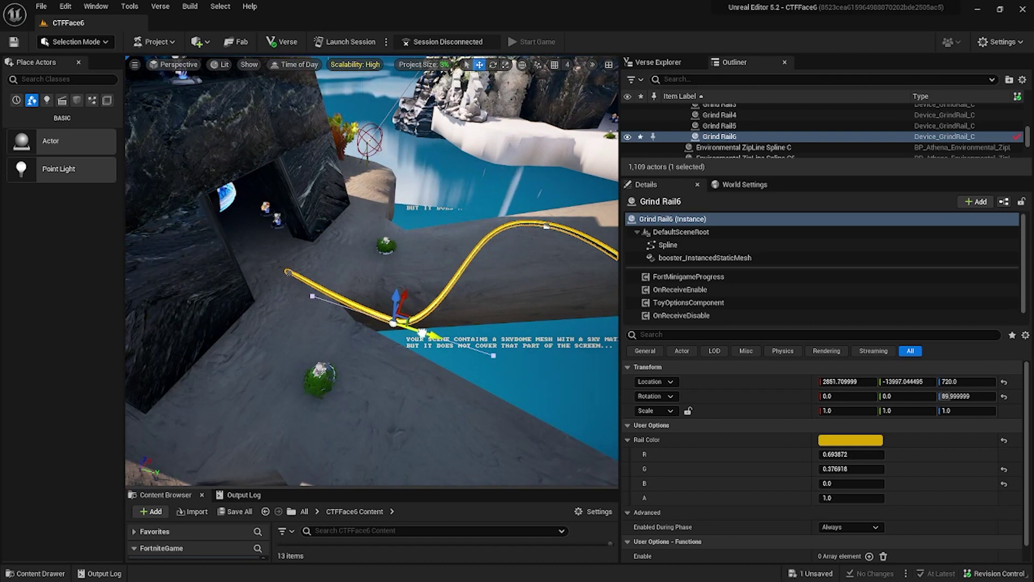
pyautogui.moveTo(422, 333)
pyautogui.mouseDown()
pyautogui.moveTo(471, 347)
pyautogui.moveTo(410, 328)
pyautogui.moveTo(434, 337)
pyautogui.mouseUp()
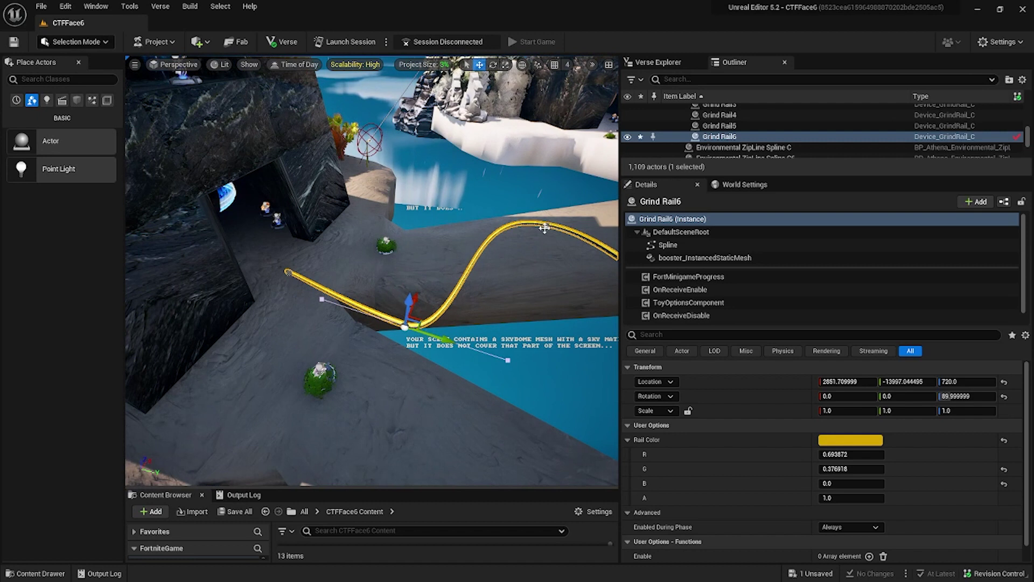
pyautogui.moveTo(584, 233)
pyautogui.mouseDown()
pyautogui.moveTo(550, 228)
pyautogui.moveTo(579, 233)
pyautogui.mouseUp()
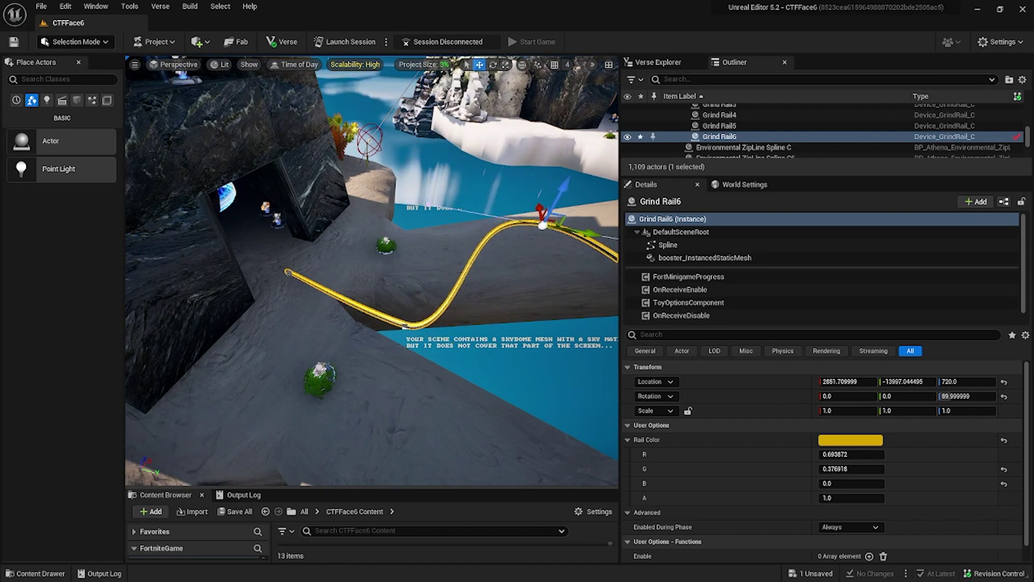
# - Disable rotation snapping and rotate the spline point in the rail's low dip about its vertical axis
pyautogui.press('e')
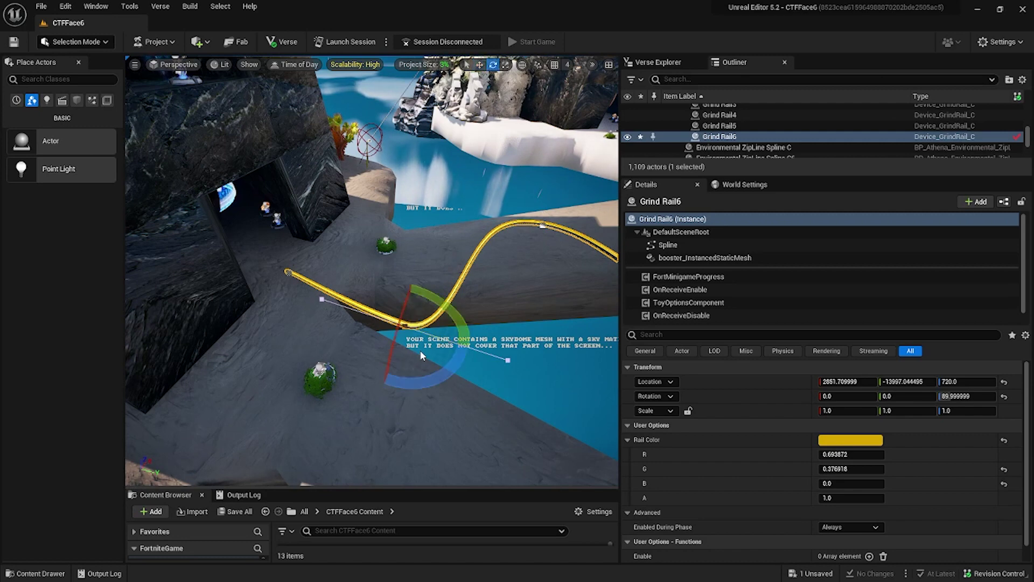
pyautogui.moveTo(470, 349)
pyautogui.mouseDown()
pyautogui.moveTo(348, 307)
pyautogui.moveTo(471, 349)
pyautogui.mouseUp()
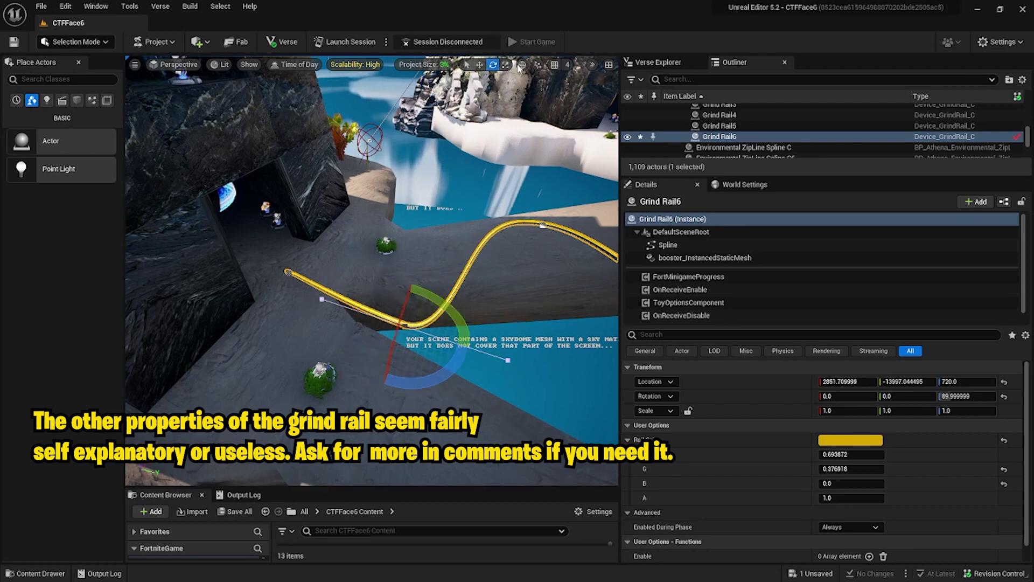
pyautogui.click(592, 65)
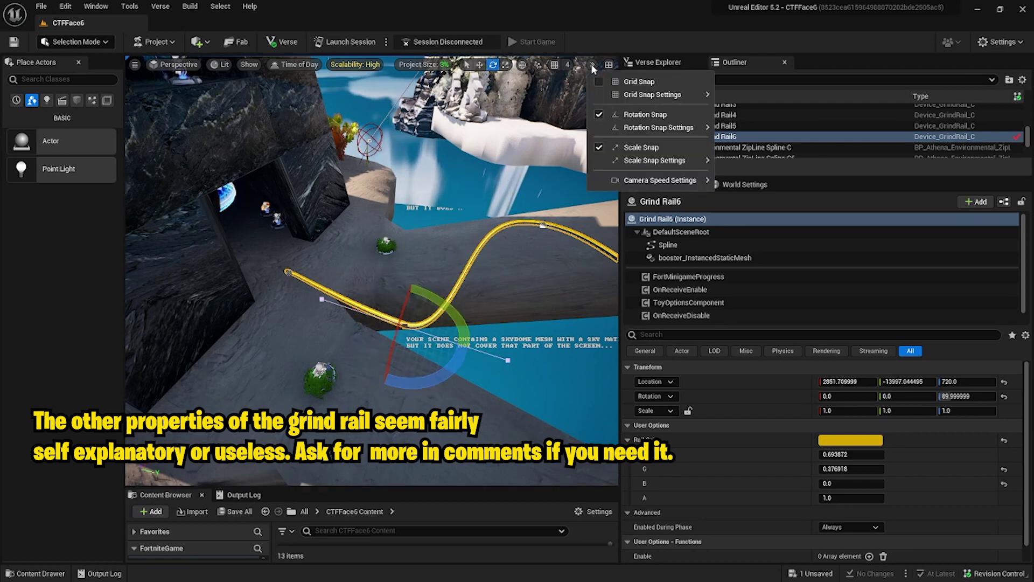
pyautogui.click(598, 114)
pyautogui.moveTo(657, 127)
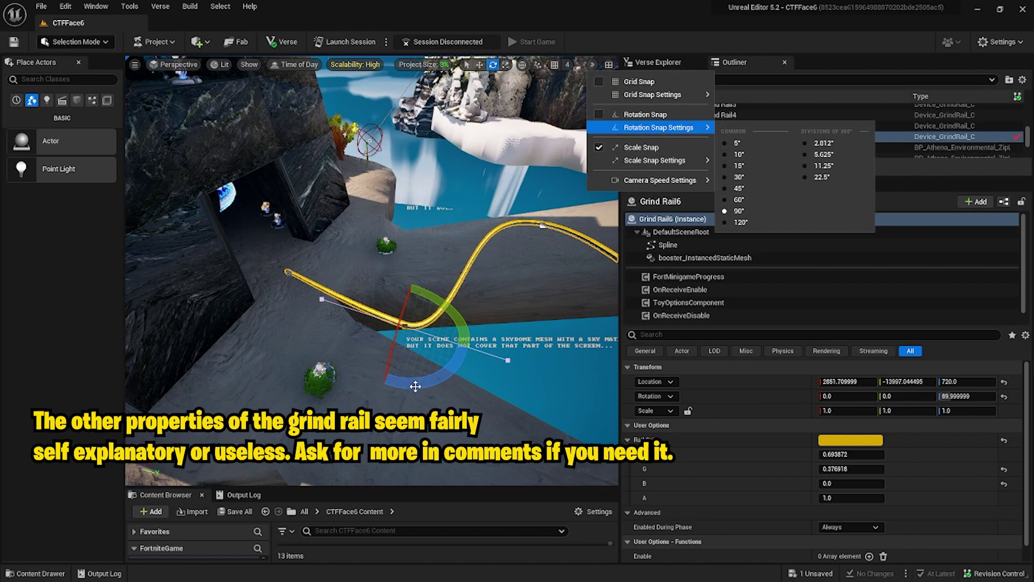
pyautogui.moveTo(416, 386); pyautogui.dragTo(470, 339)
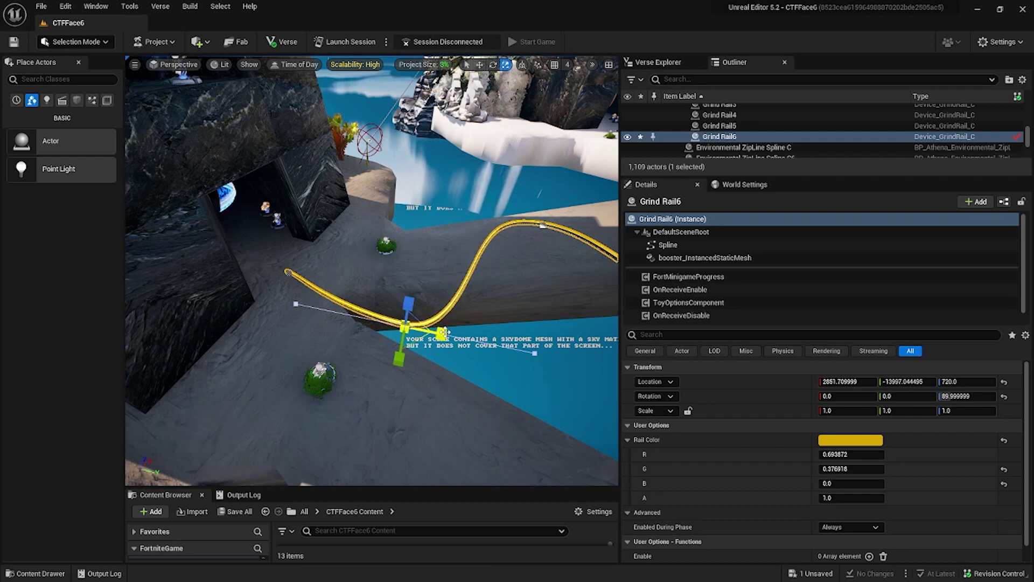
# - Scale the tangents of the spline point in the rail's low dip to vary how strongly it curves
pyautogui.moveTo(441, 333); pyautogui.dragTo(474, 338)
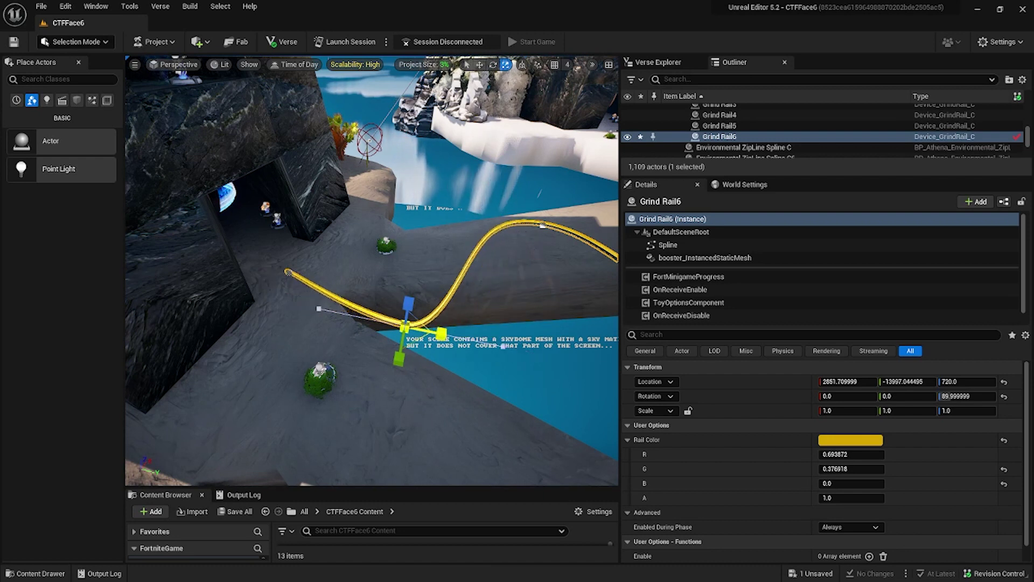
pyautogui.moveTo(306, 306)
pyautogui.mouseDown()
pyautogui.moveTo(223, 289)
pyautogui.moveTo(313, 308)
pyautogui.mouseUp()
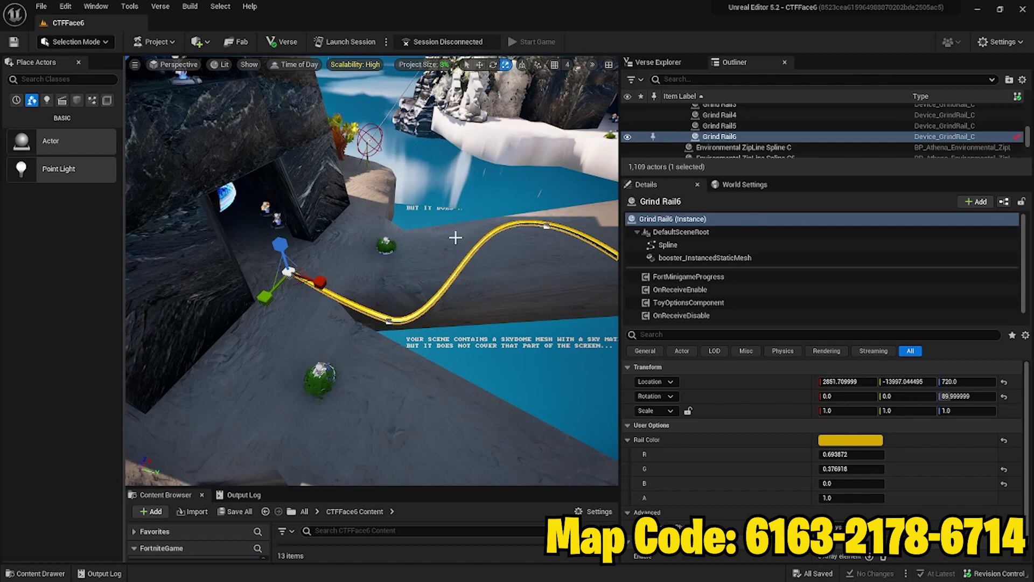
pyautogui.moveTo(460, 362)
pyautogui.mouseDown(button='right')
pyautogui.moveTo(512, 323)
pyautogui.moveTo(592, 296)
pyautogui.moveTo(601, 243)
pyautogui.moveTo(460, 366)
pyautogui.moveTo(377, 367)
pyautogui.moveTo(250, 331)
pyautogui.moveTo(460, 367)
pyautogui.mouseUp(button='right')
pyautogui.press('w')
pyautogui.press('w')
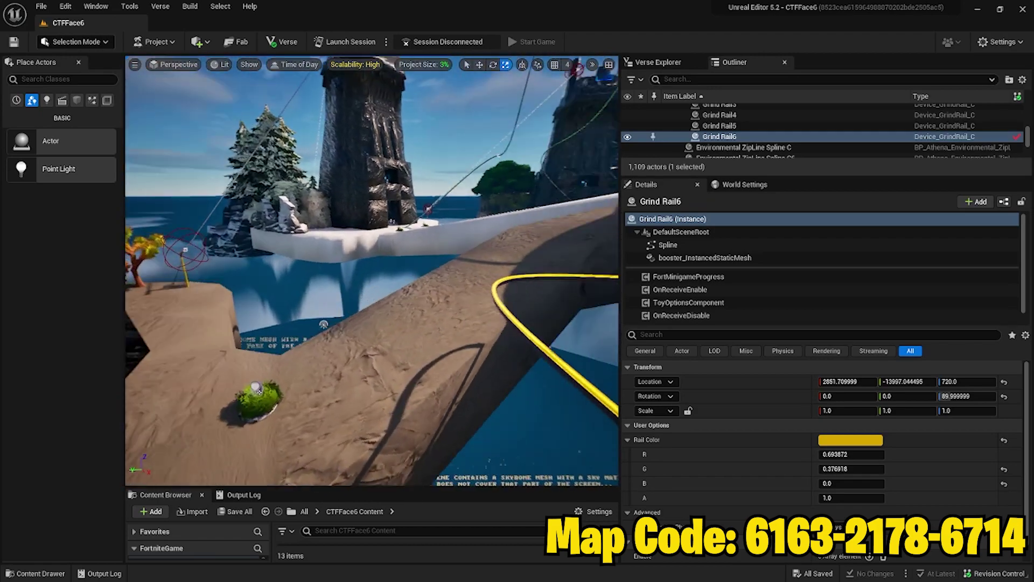